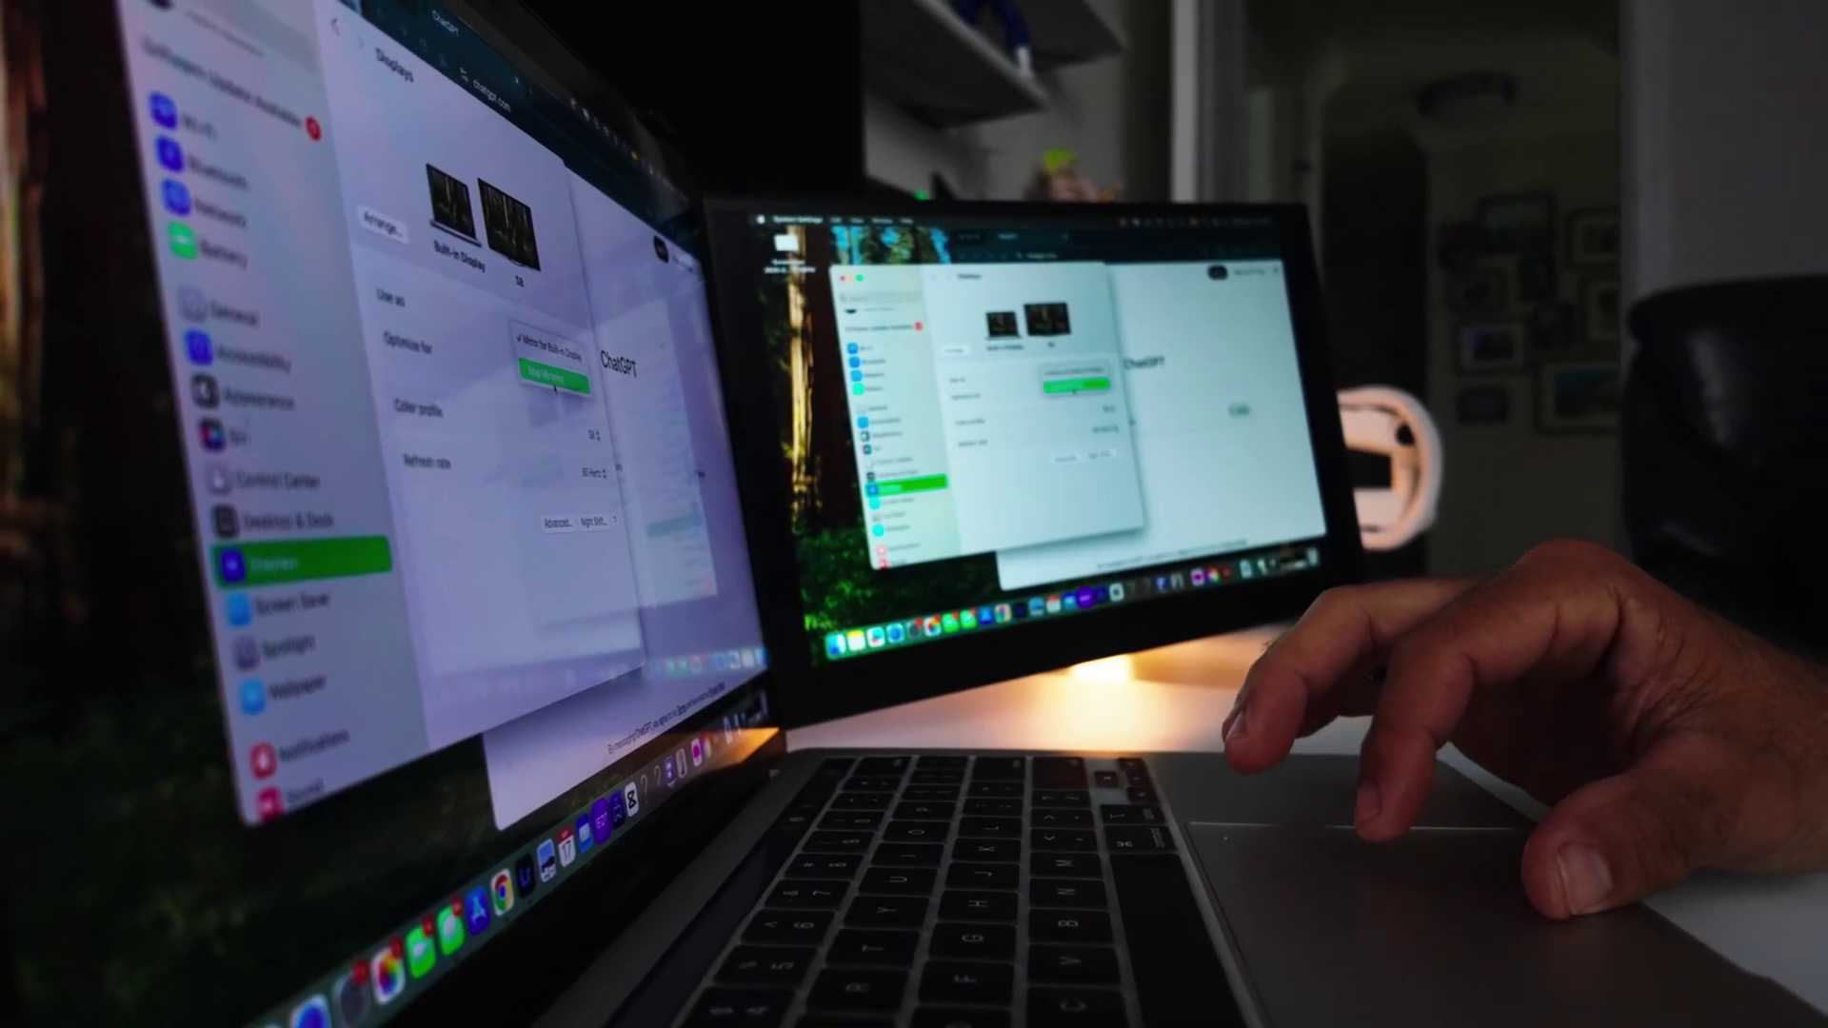
pyautogui.click(553, 386)
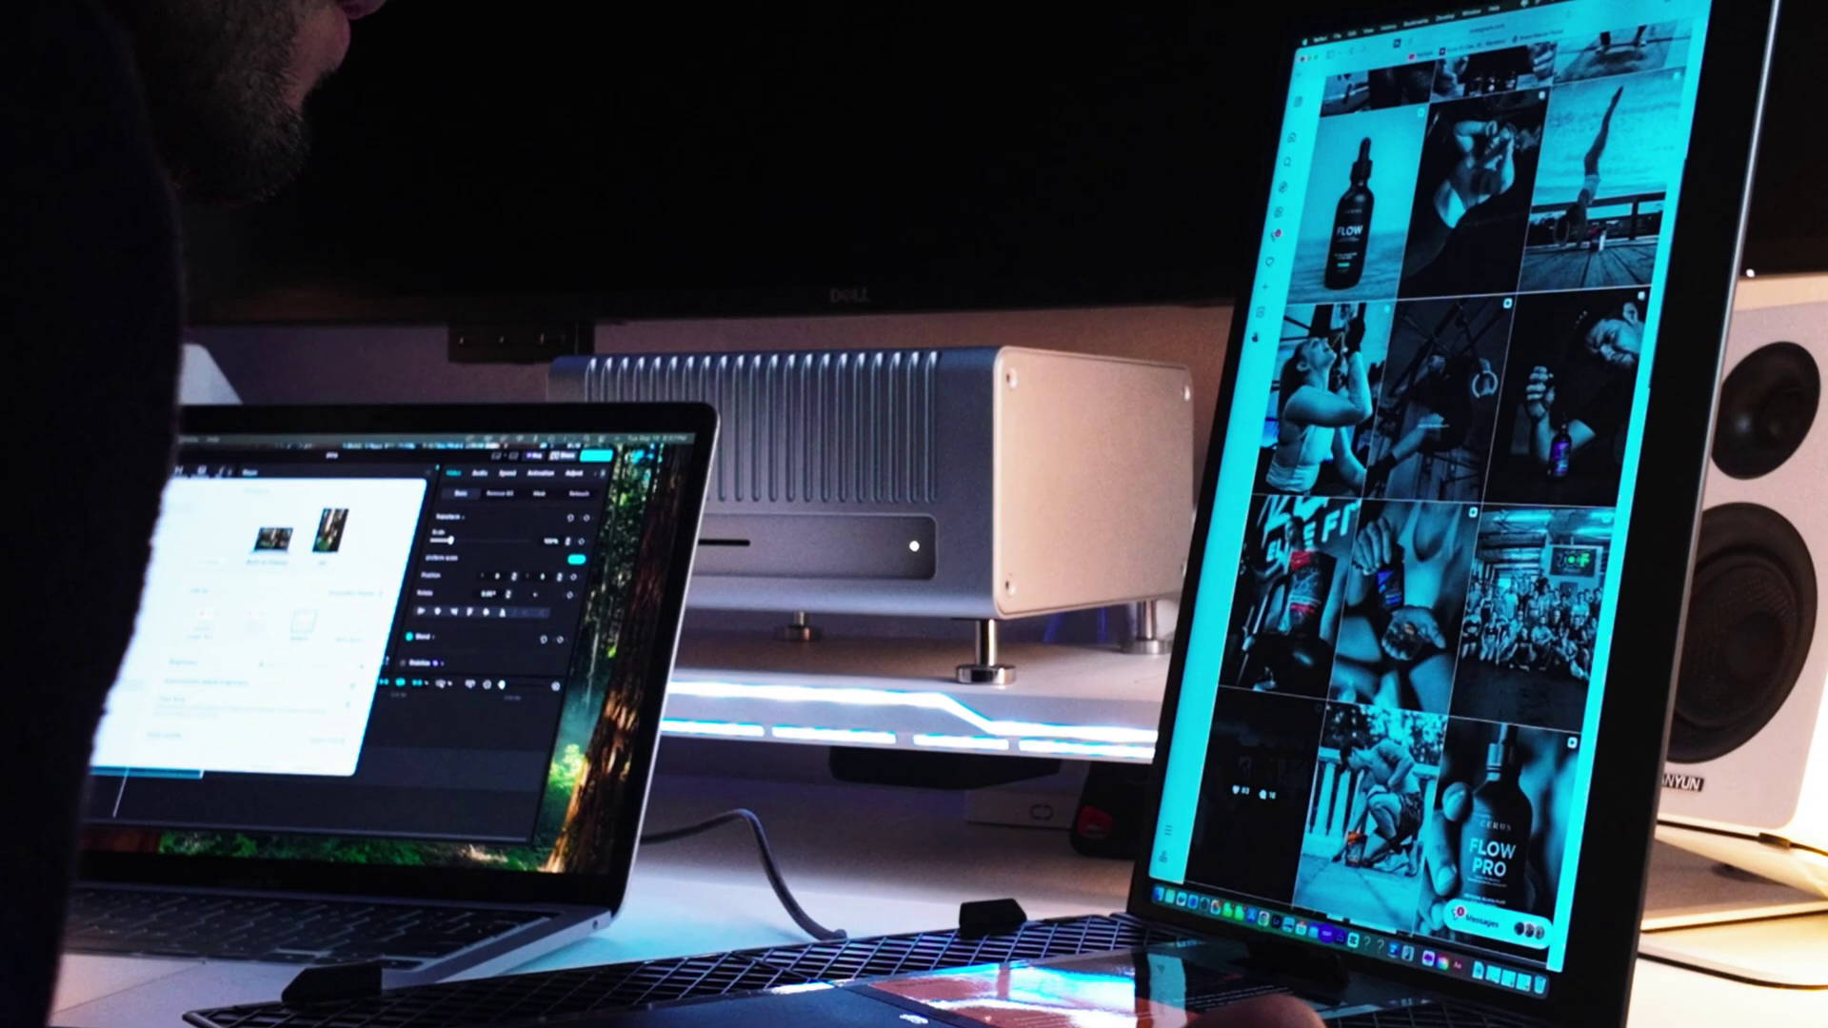